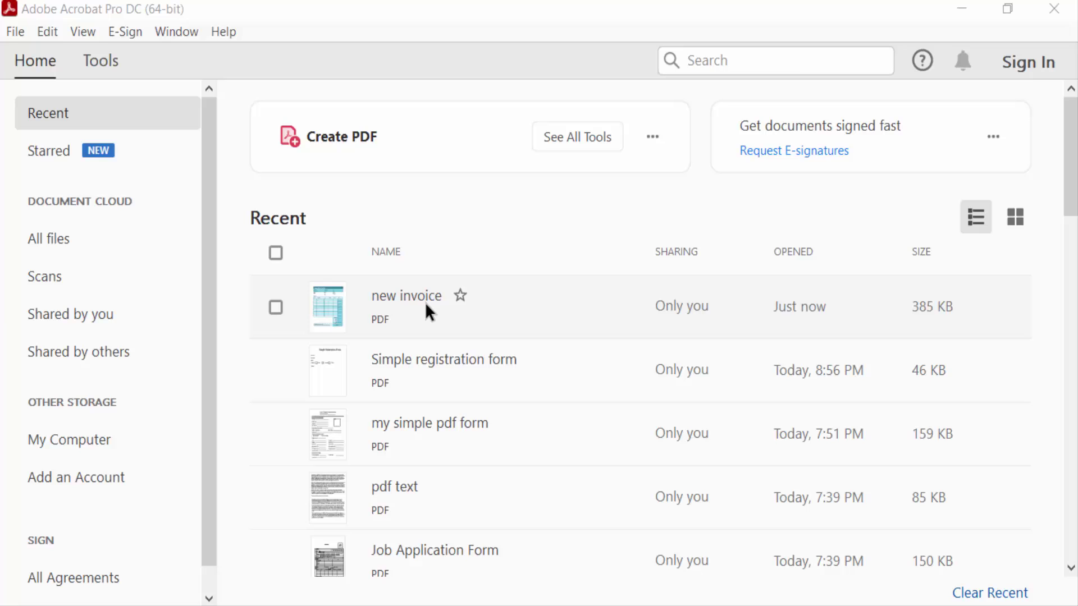
- Open the new invoice PDF and scroll through it
double_click(406, 297)
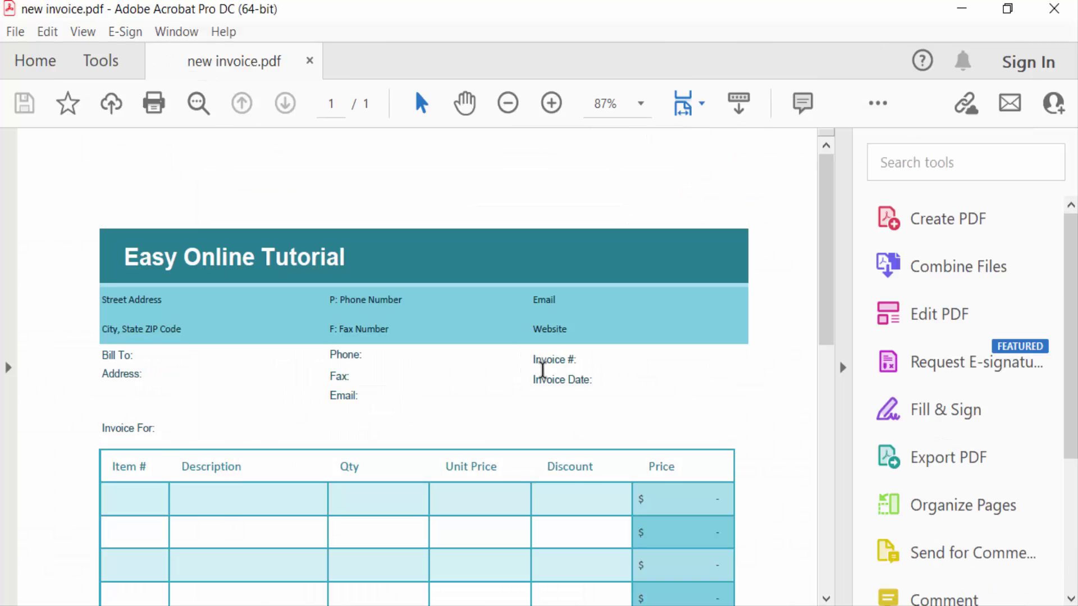
scroll(758, 410, "down", 5)
scroll(794, 413, "down", 3)
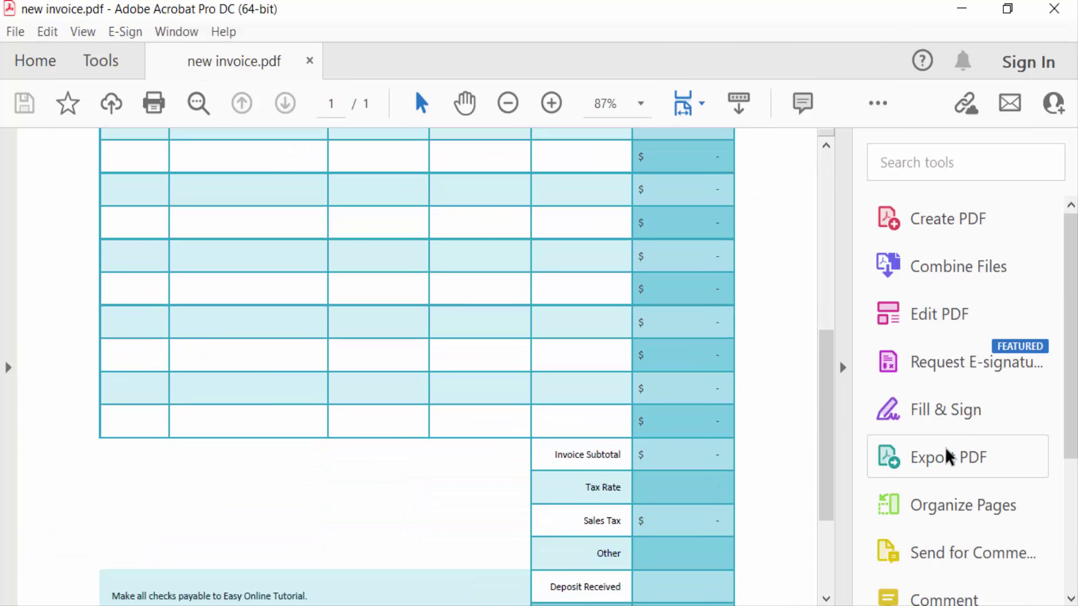
scroll(1014, 502, "down", 2)
scroll(1015, 503, "down", 3)
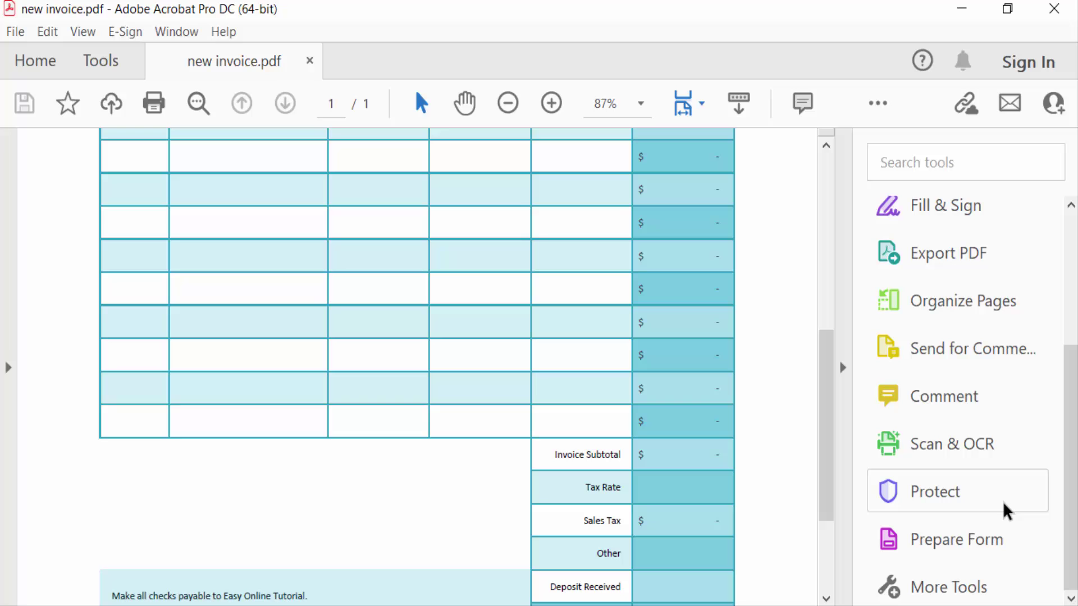
- Start Prepare Form so Acrobat auto-detects the invoice's form fields
left_click(931, 542)
scroll(549, 483, "down", 3)
left_click(502, 497)
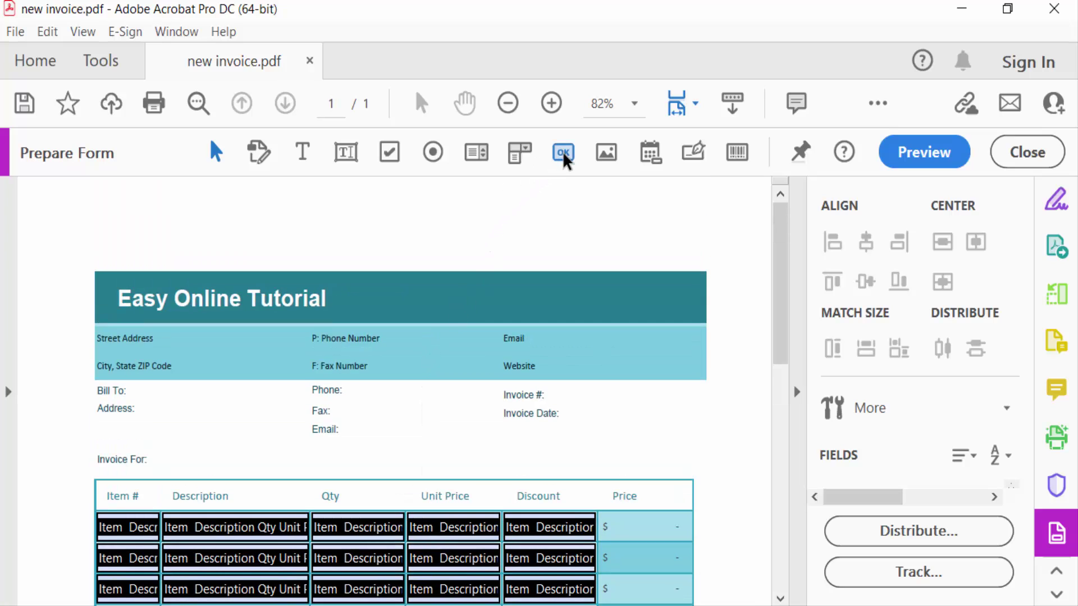
- Select the Button tool and scroll down to the area below the totals
left_click(564, 152)
scroll(336, 252, "down", 2)
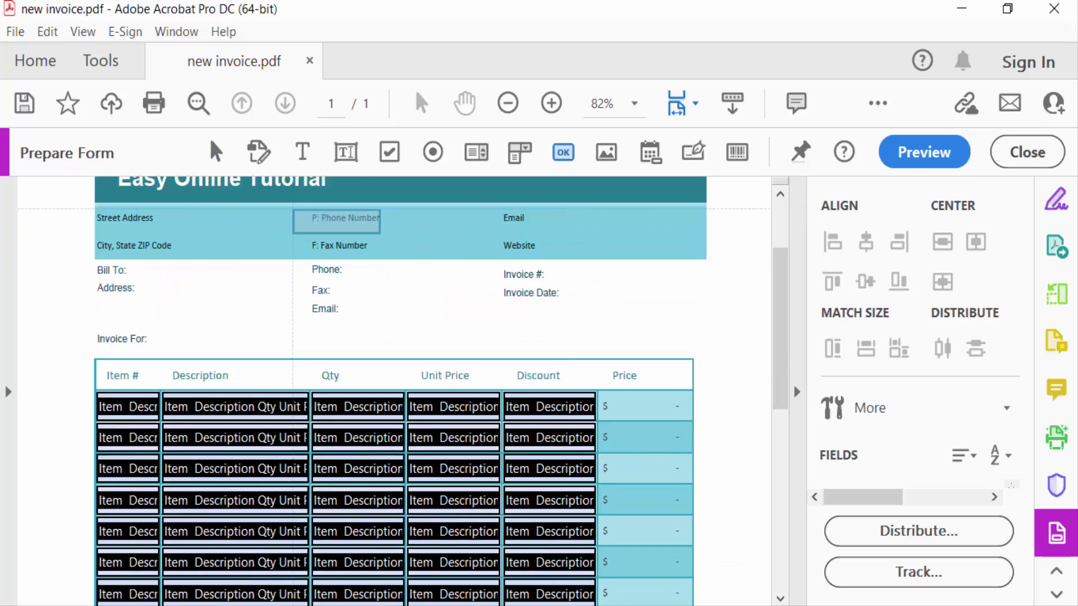
scroll(359, 291, "down", 3)
scroll(323, 315, "down", 4)
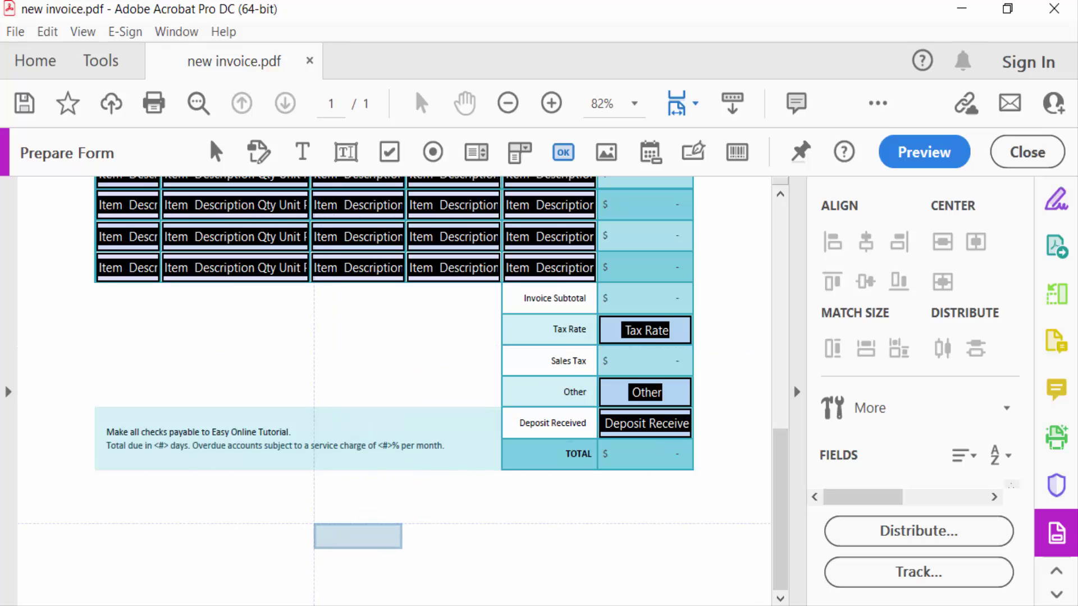
- Draw a button below the payment note and name it 'email' in its General properties
left_click_drag(375, 556, 449, 584)
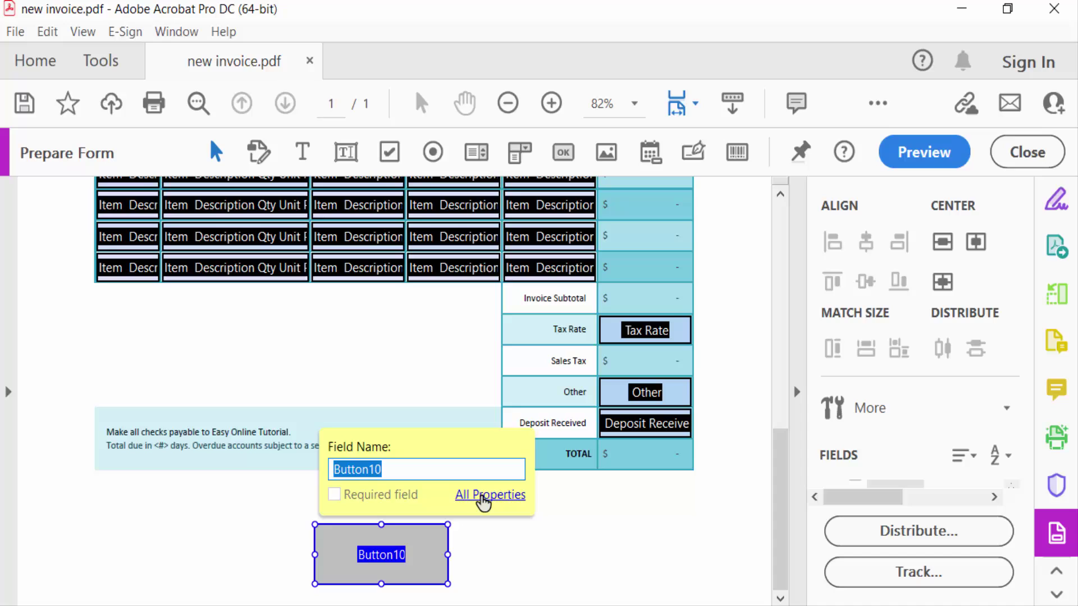
left_click(481, 497)
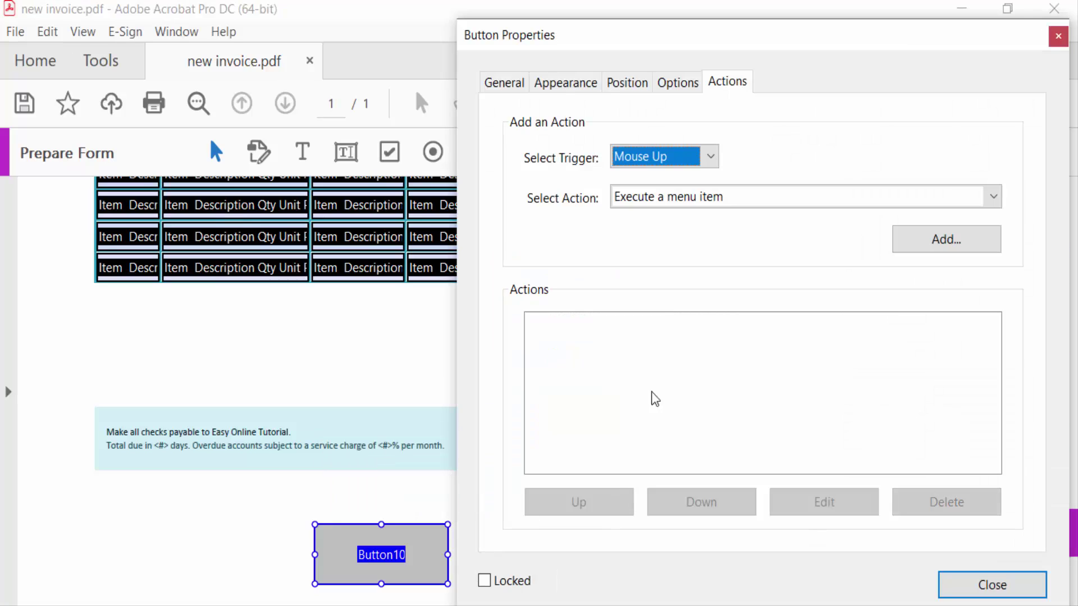
left_click(520, 90)
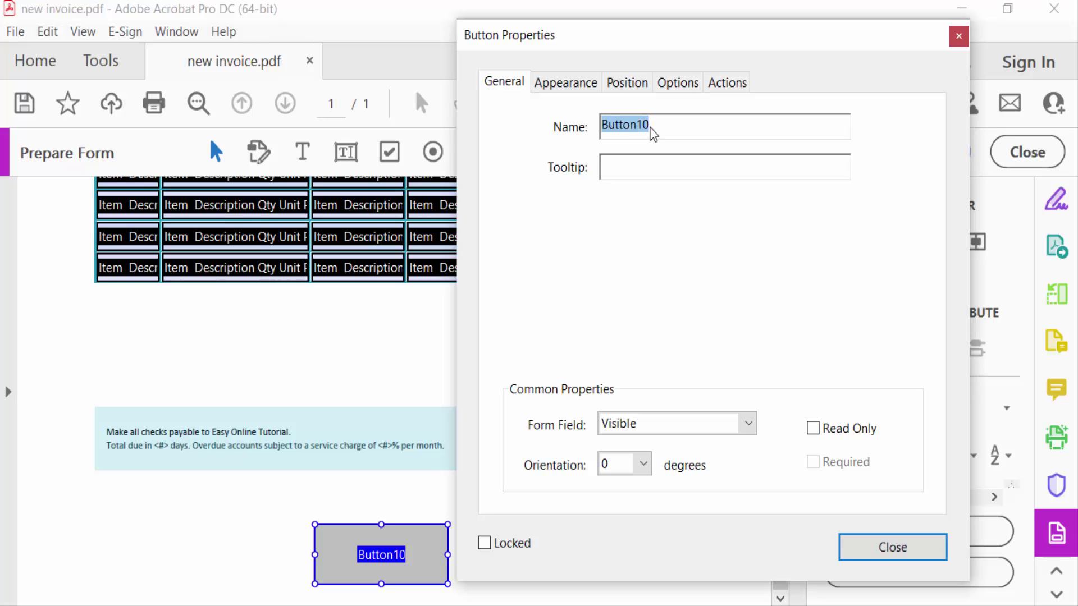
type("email")
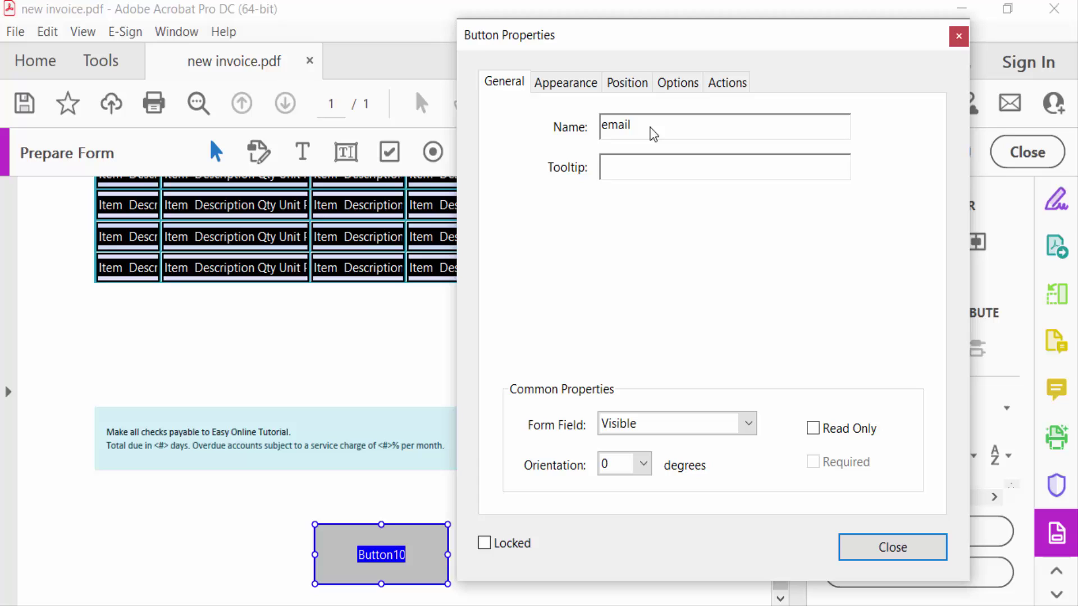
- Give the button a blue border and a pure red fill from the custom colour picker
left_click(569, 85)
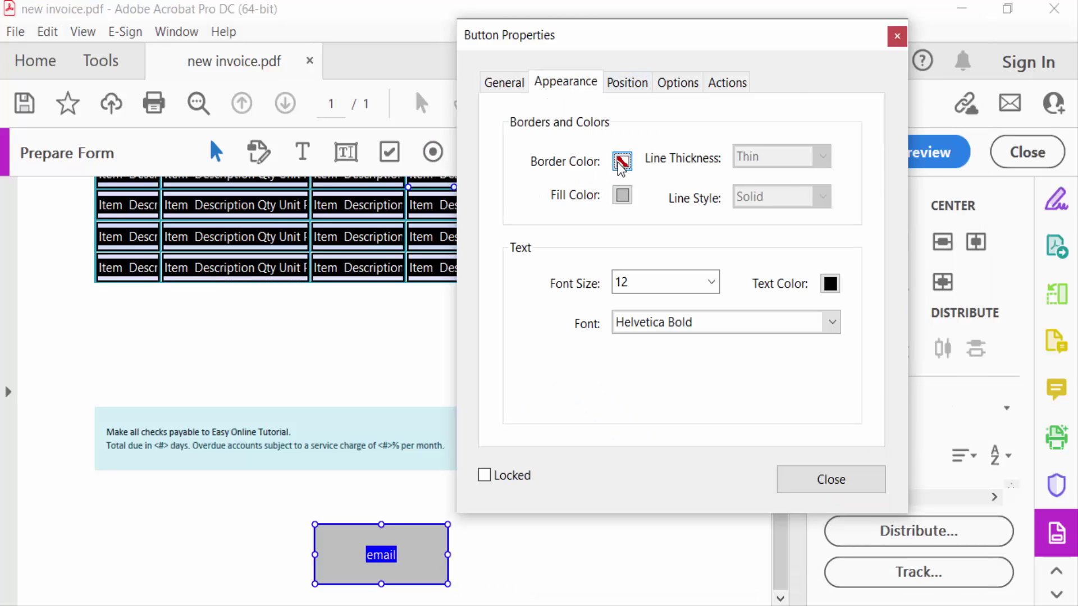
left_click(621, 162)
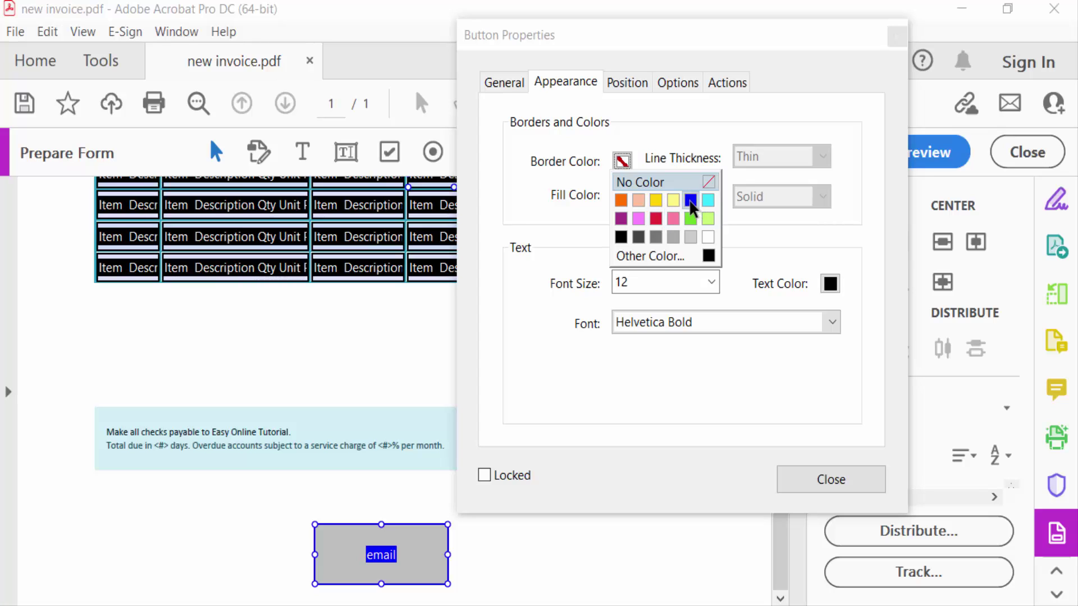
left_click(691, 200)
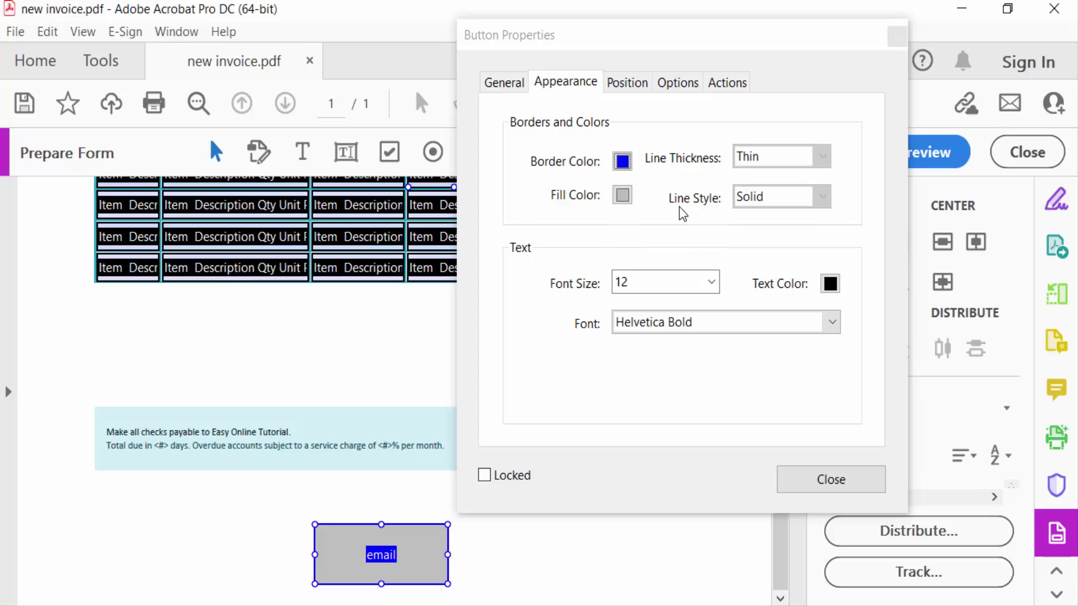
left_click(622, 194)
left_click(663, 290)
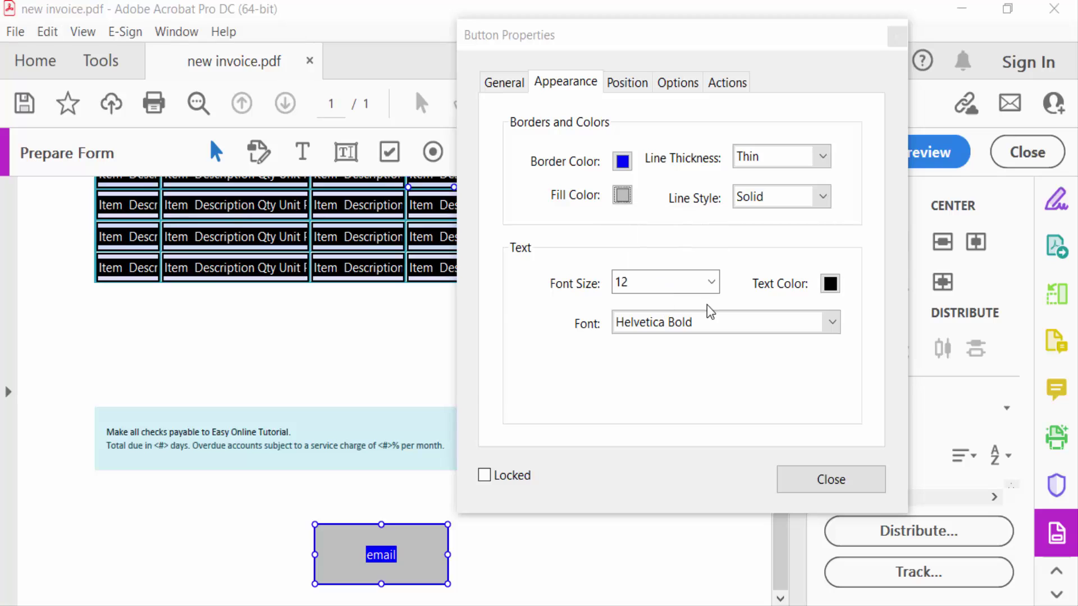
left_click(710, 93)
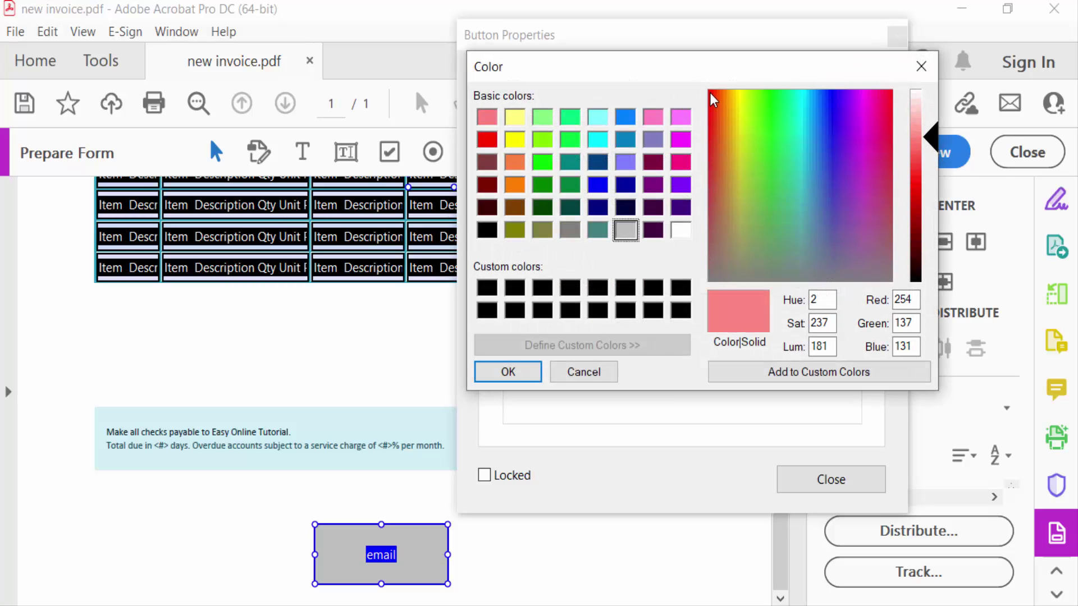
left_click(486, 139)
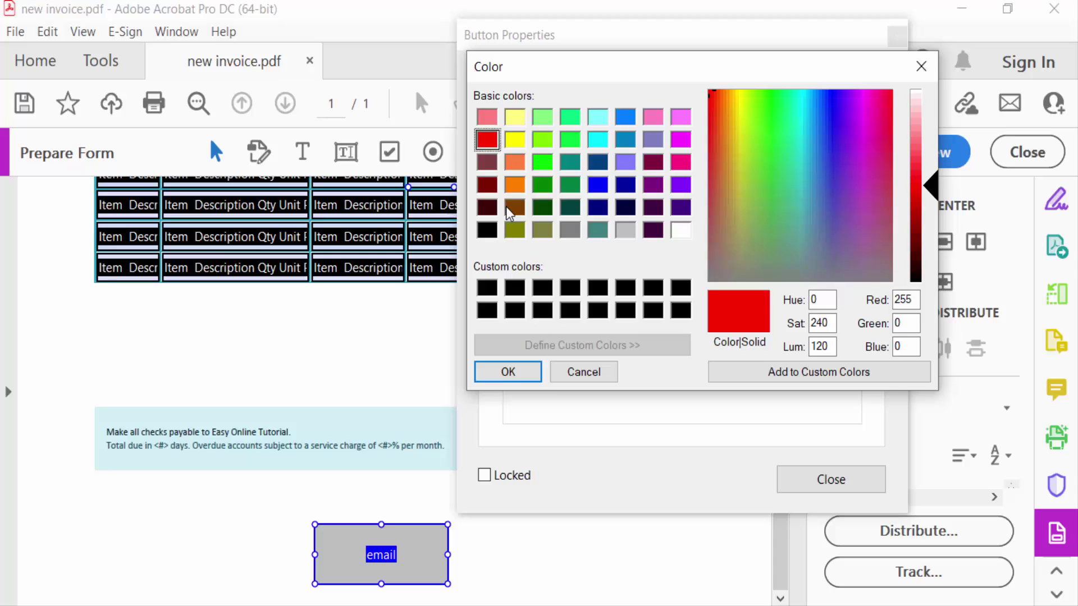
left_click(524, 376)
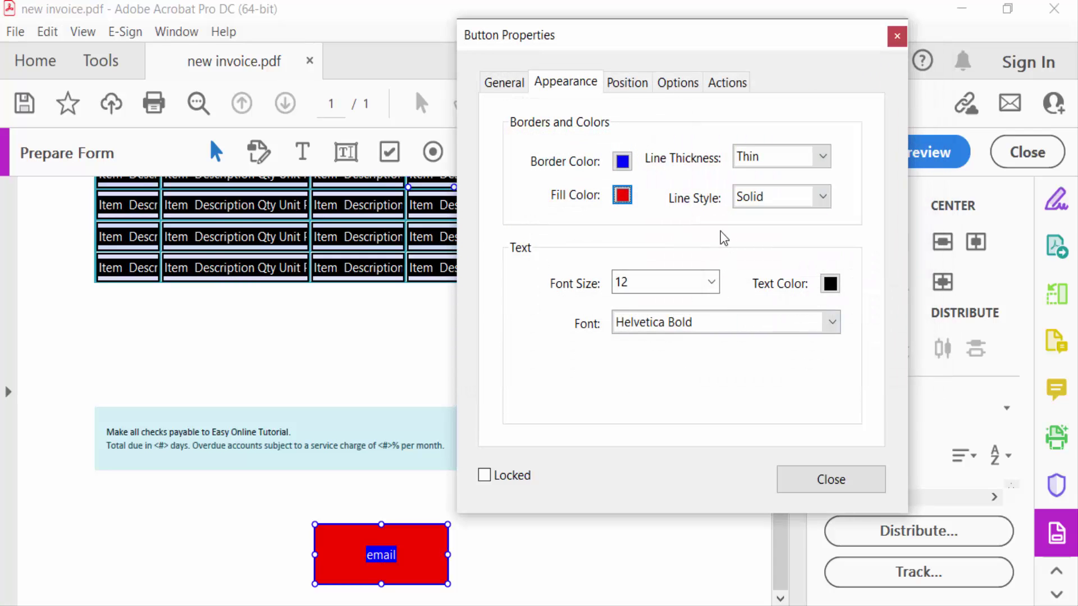
- Set the border line thickness to Thick and the label font size to Auto
left_click(752, 157)
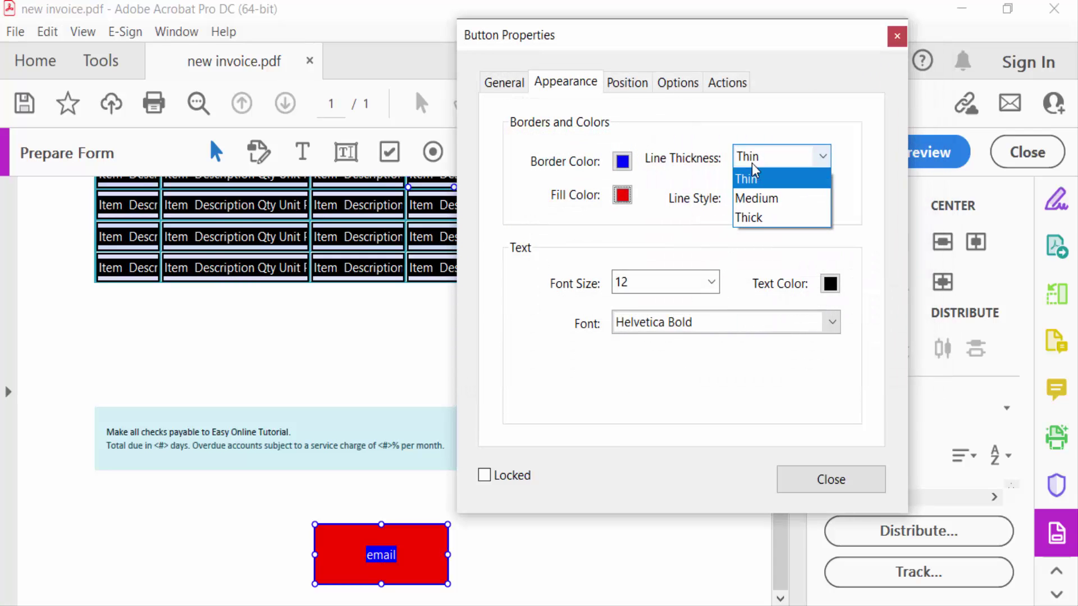
left_click(751, 218)
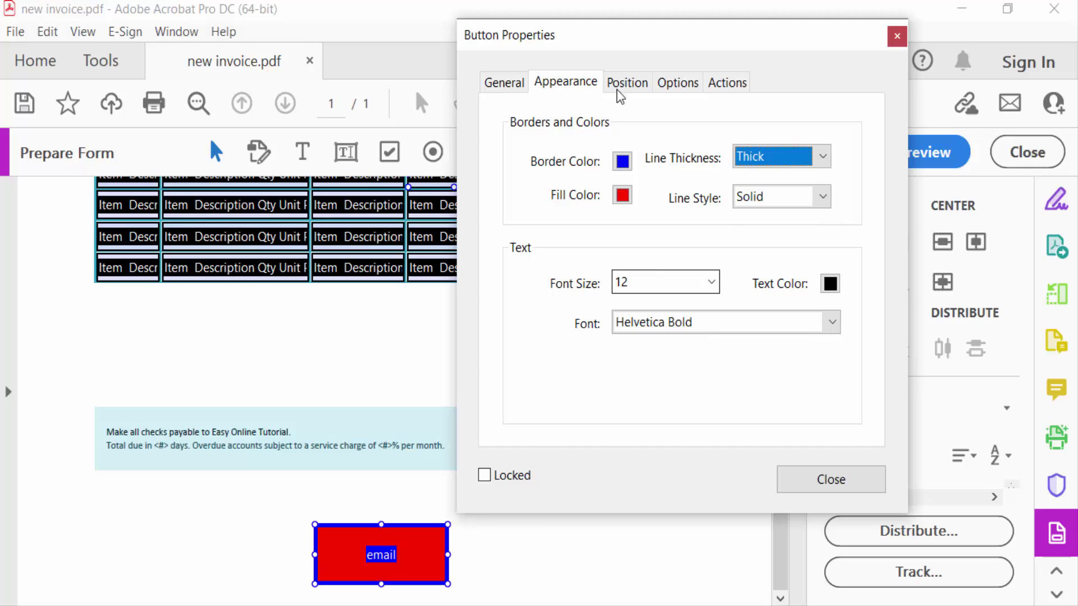
left_click(711, 282)
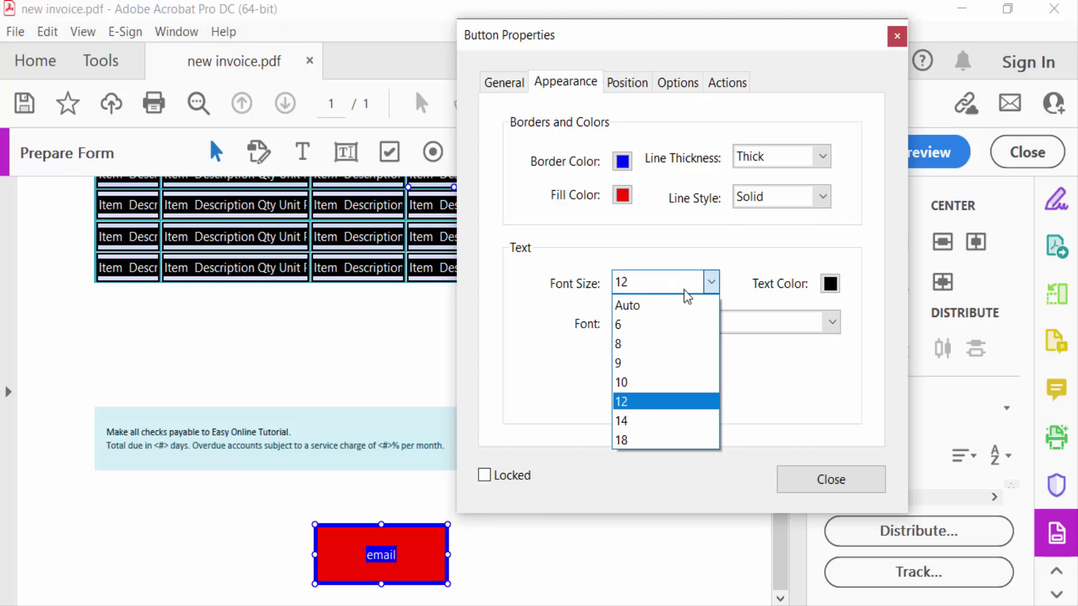
left_click(637, 401)
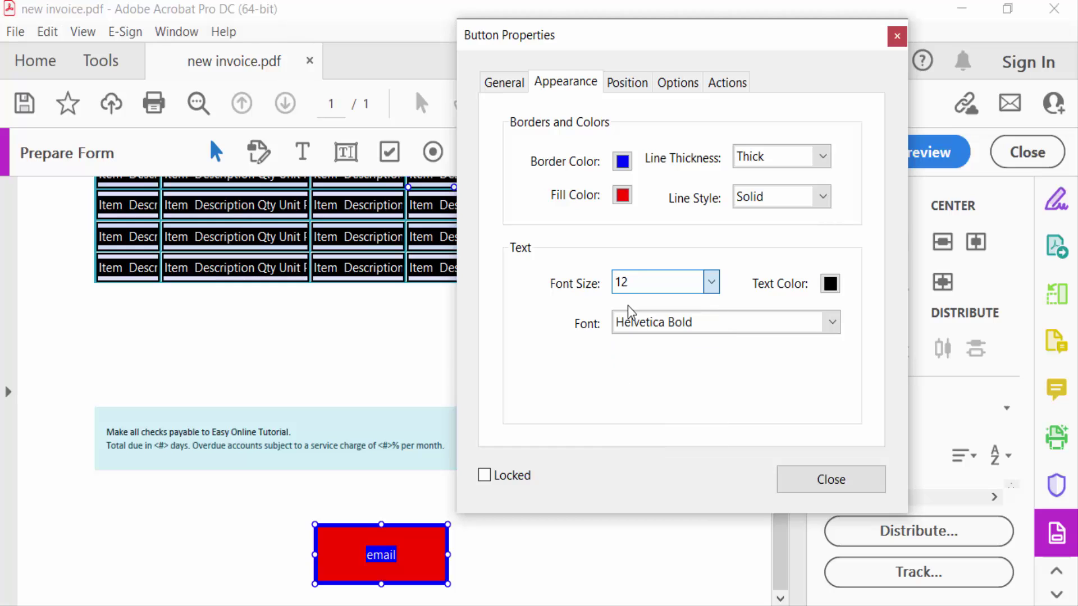
left_click(624, 87)
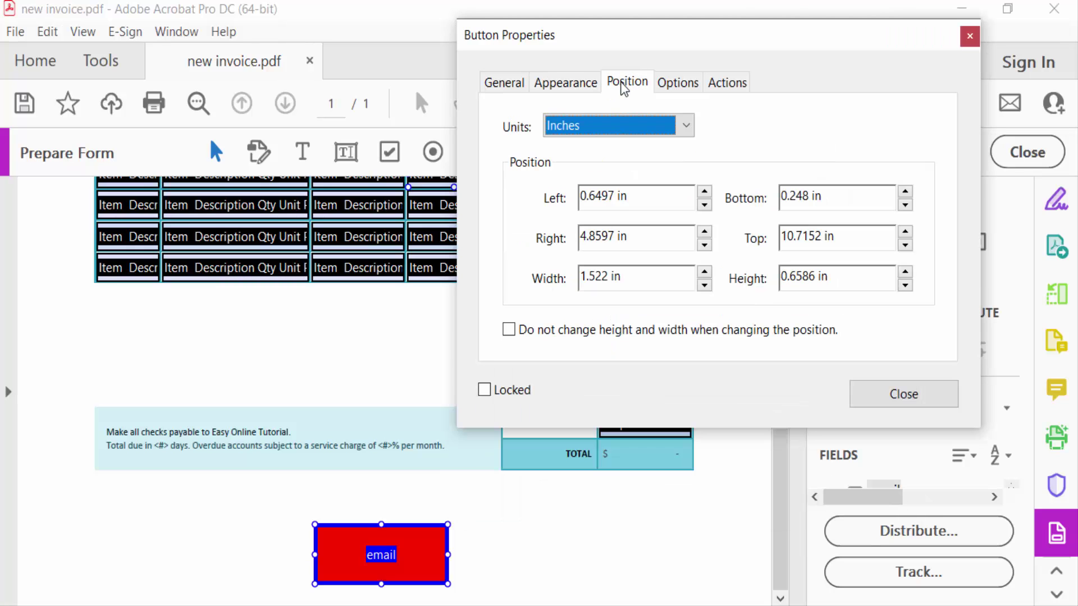
- Keep the Label only layout and enter 'Email' as the button's caption
left_click(678, 84)
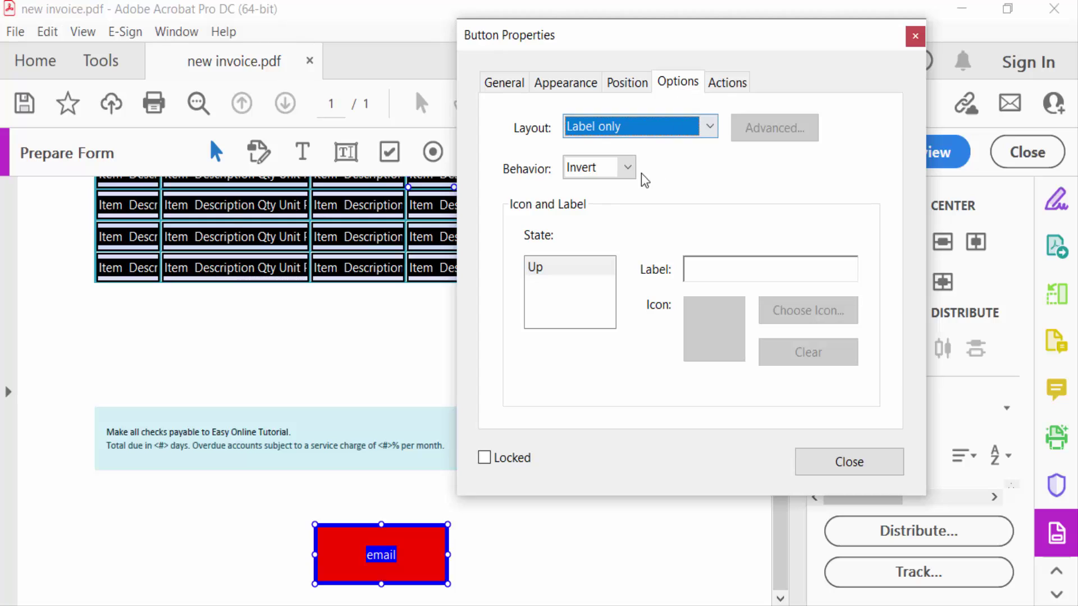
left_click(629, 131)
left_click(620, 152)
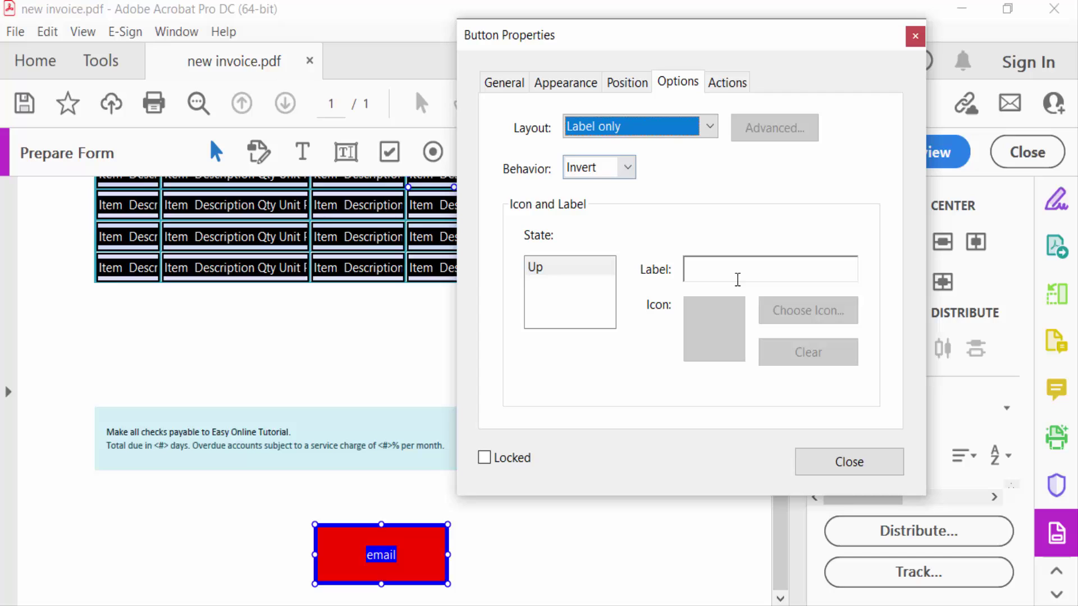
left_click(735, 277)
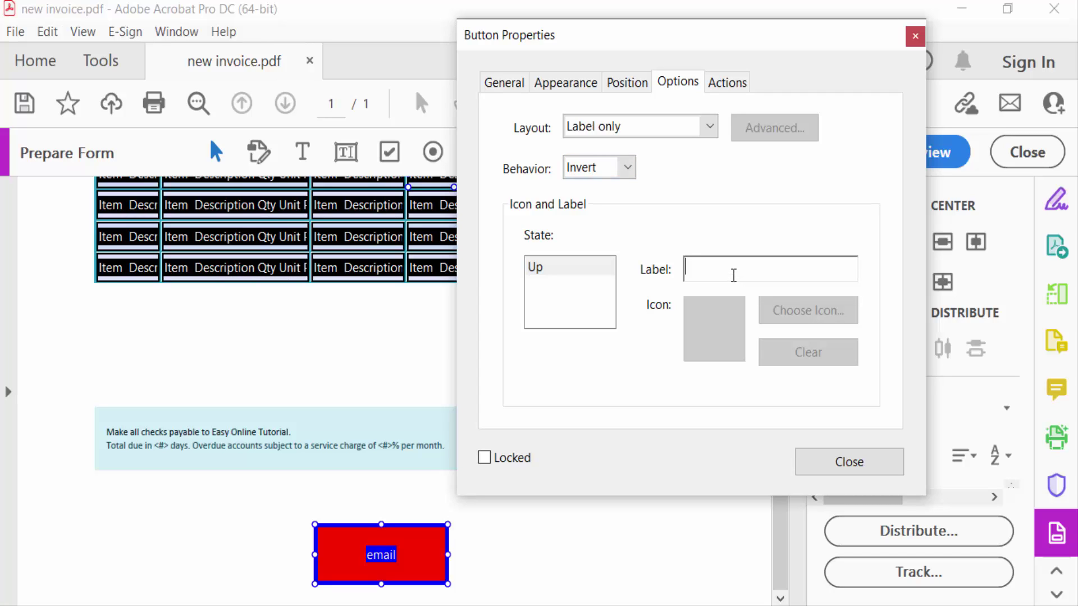
type("E")
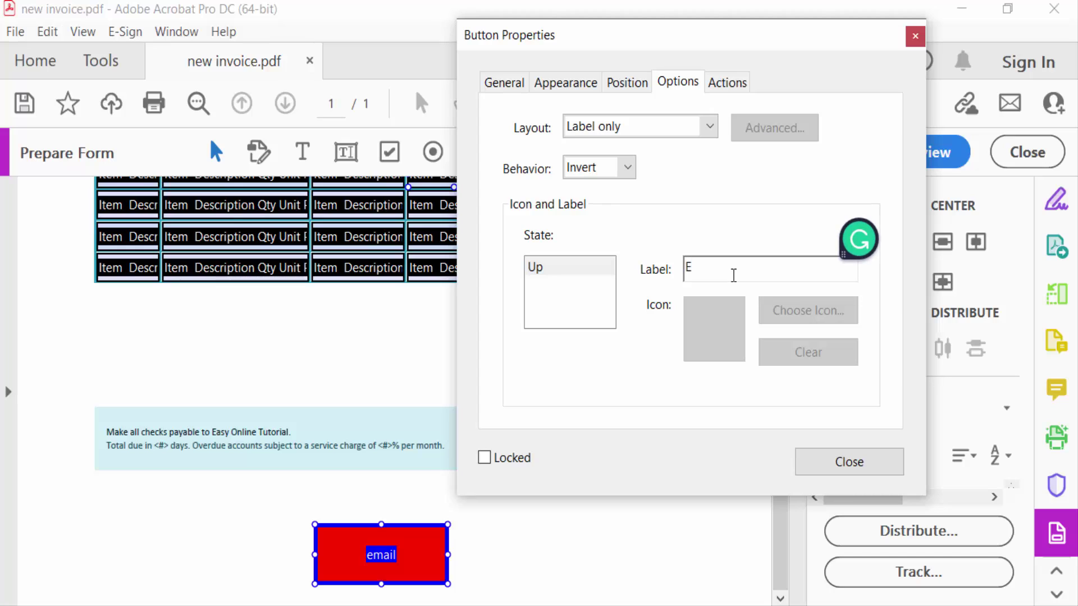
type("mai")
type("l")
- Add a 'Submit a form' action to the button, opening its submission settings
left_click(738, 85)
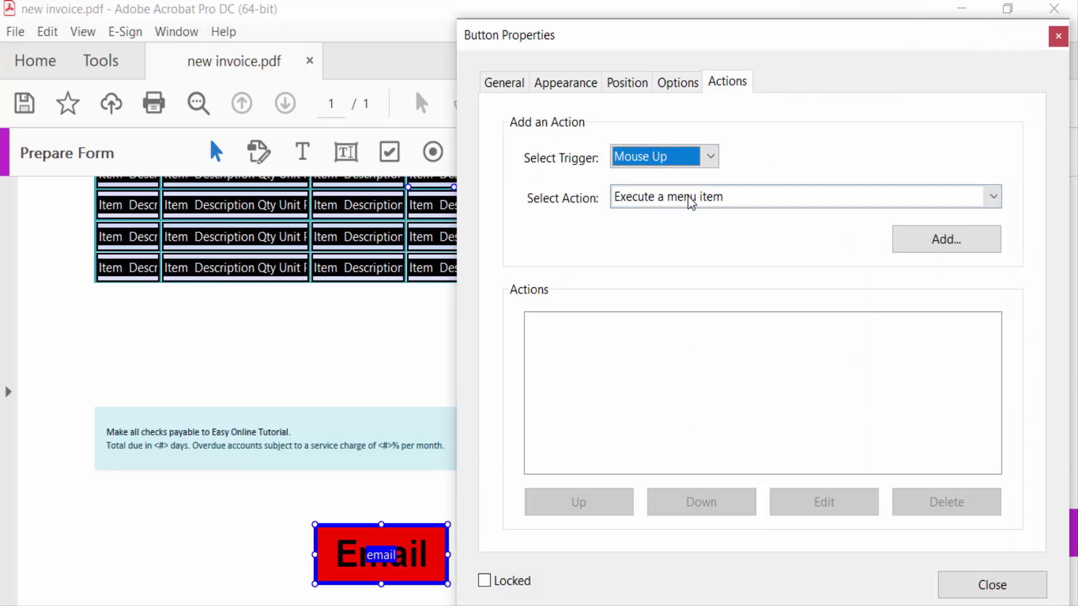
left_click(640, 205)
scroll(699, 348, "down", 2)
scroll(698, 358, "down", 1)
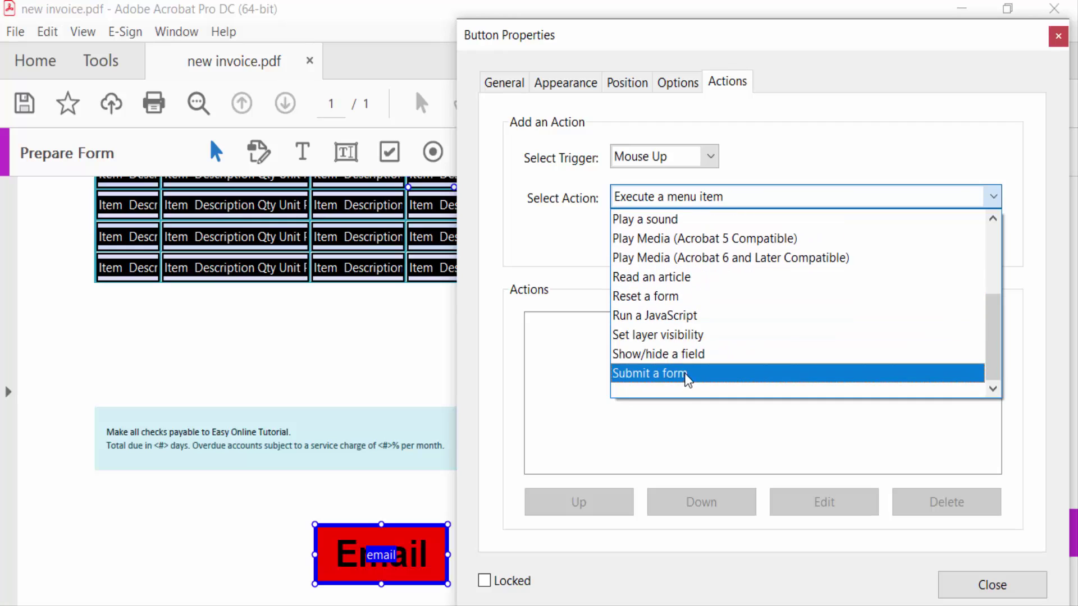
left_click(685, 373)
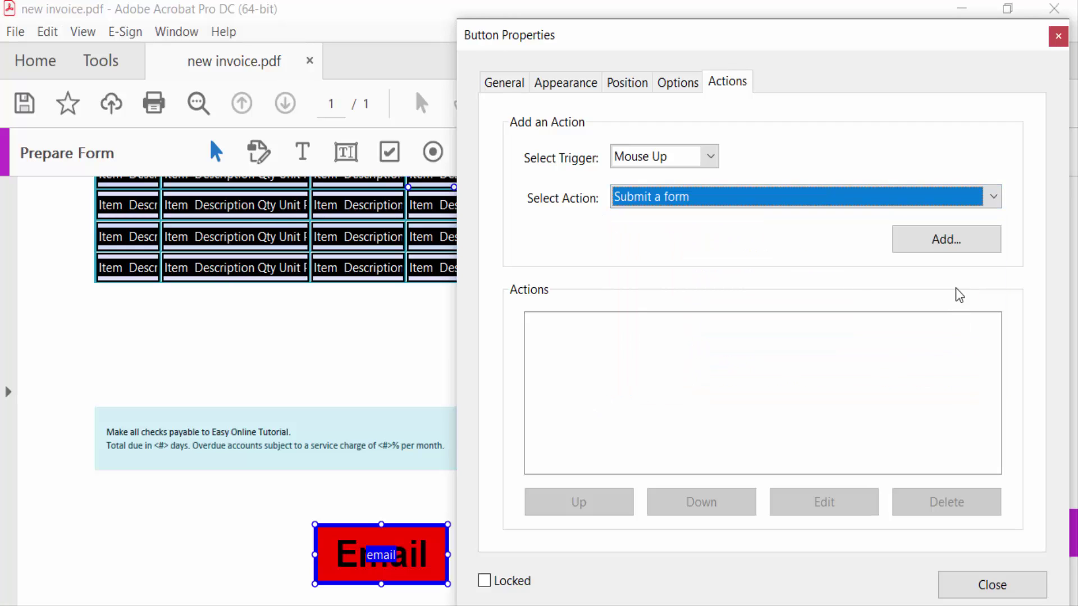
left_click(940, 253)
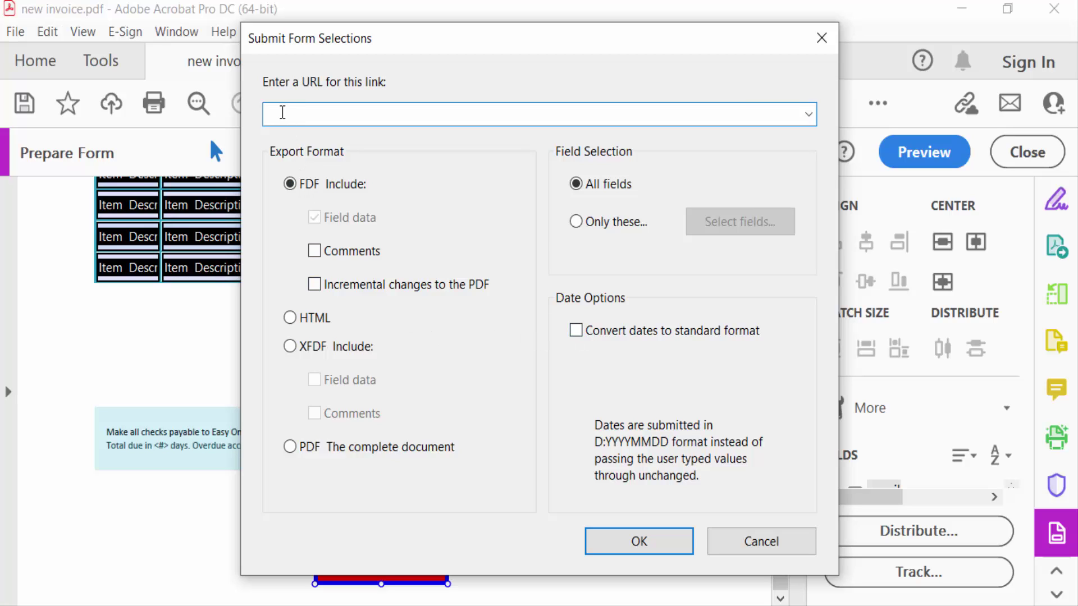
left_click(283, 112)
type("mail")
type("to")
type(":")
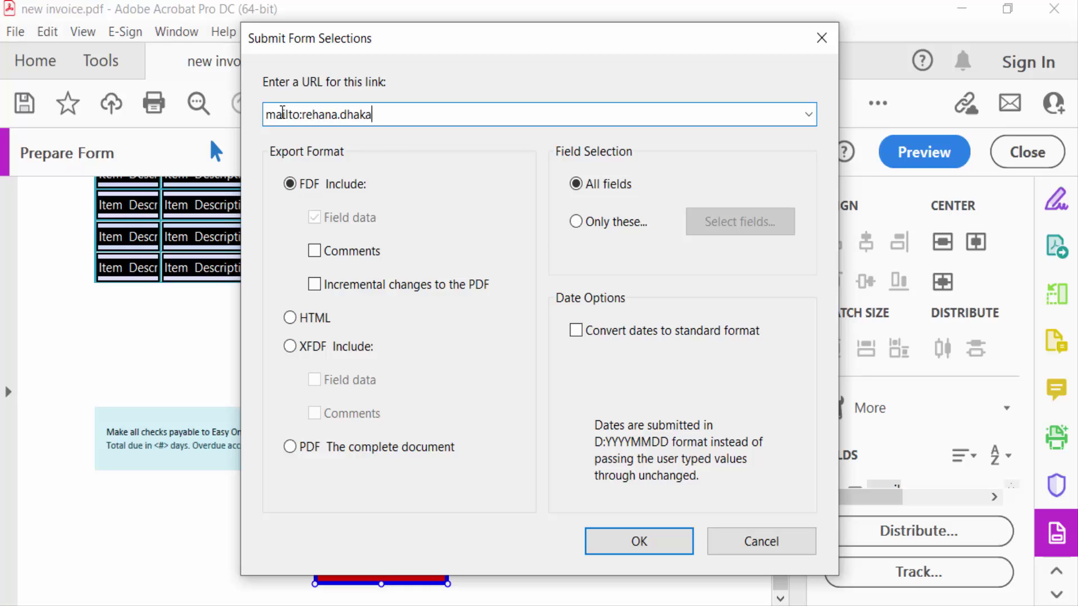
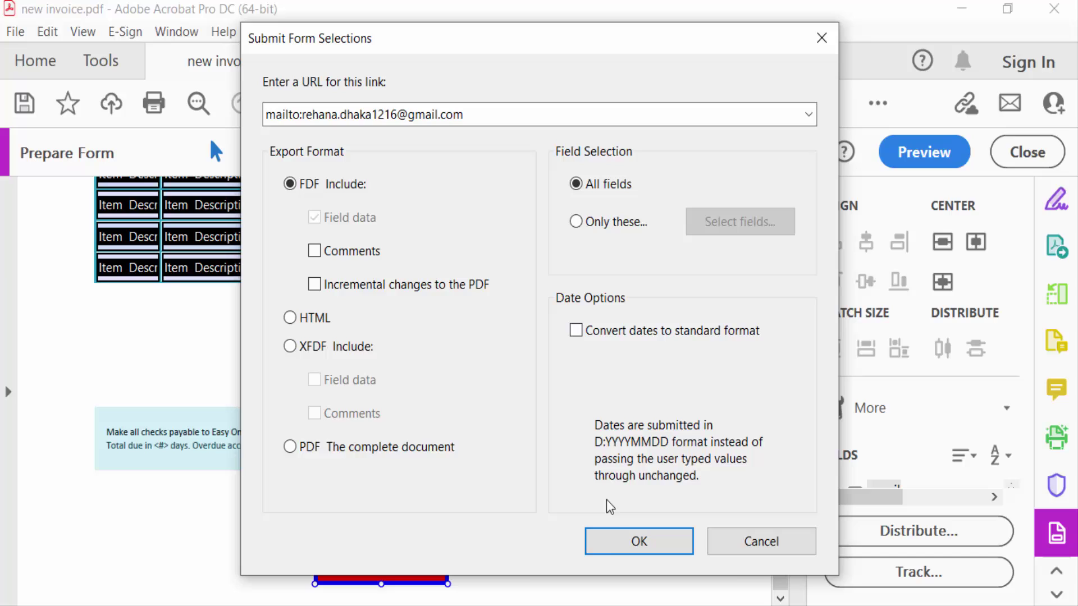
left_click(630, 547)
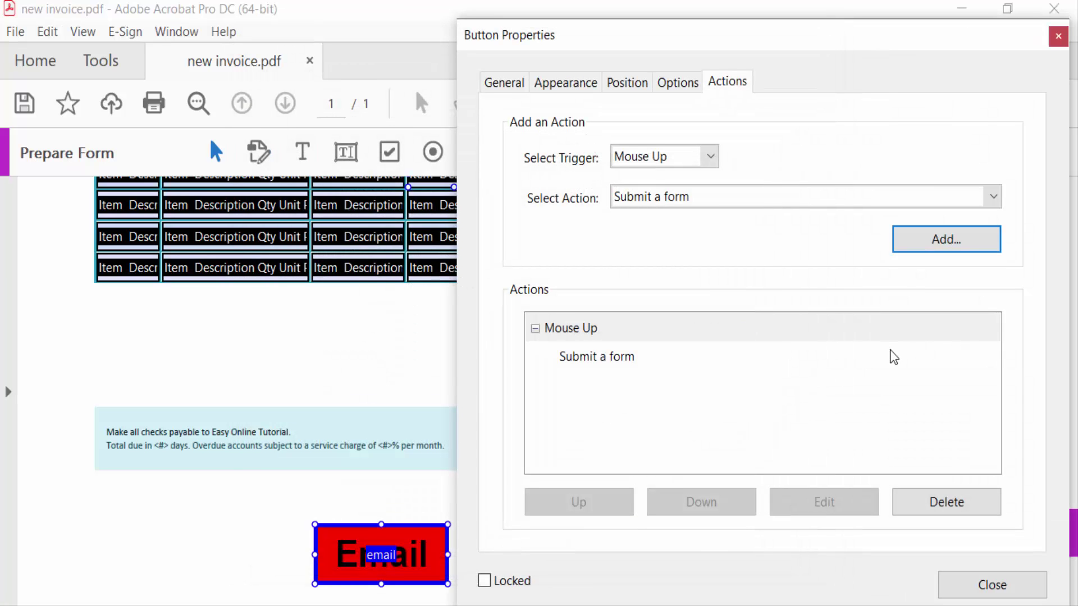
- Close Button Properties, preview the form and test the red Email button
left_click(988, 588)
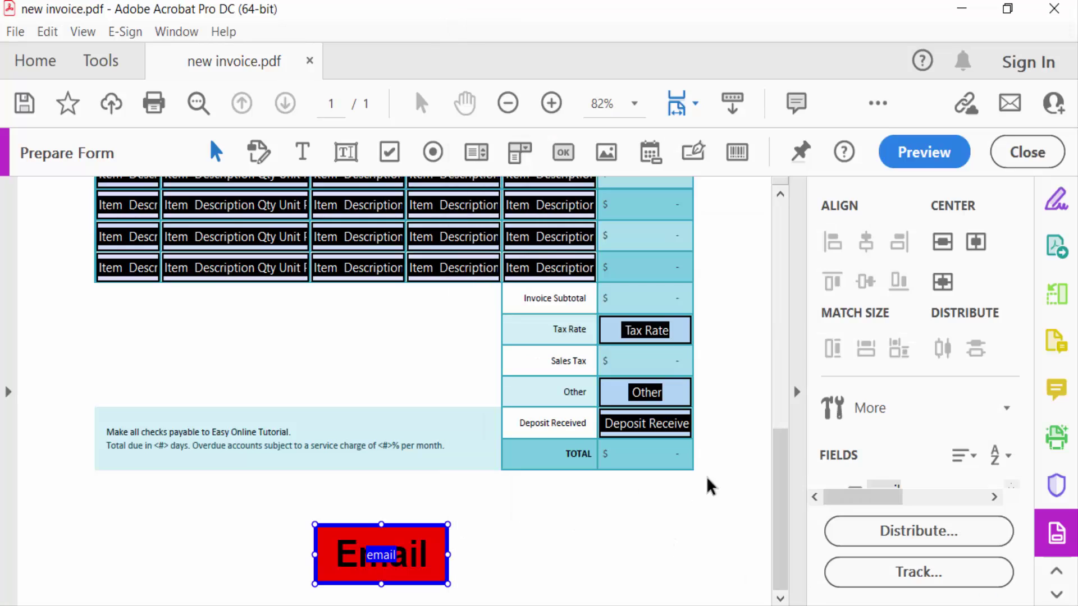
left_click(921, 158)
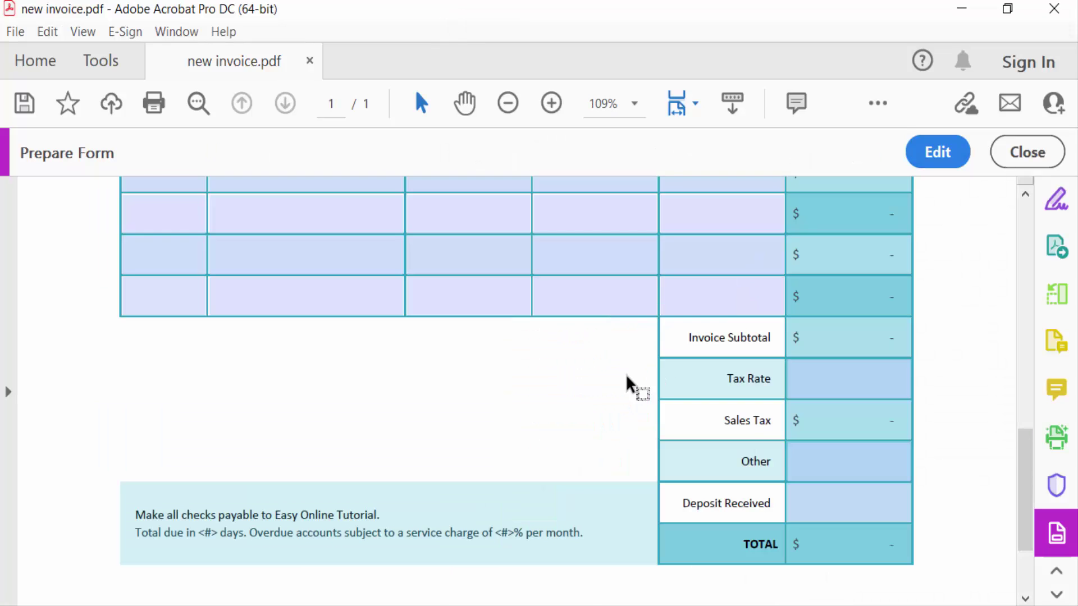
scroll(626, 405, "down", 3)
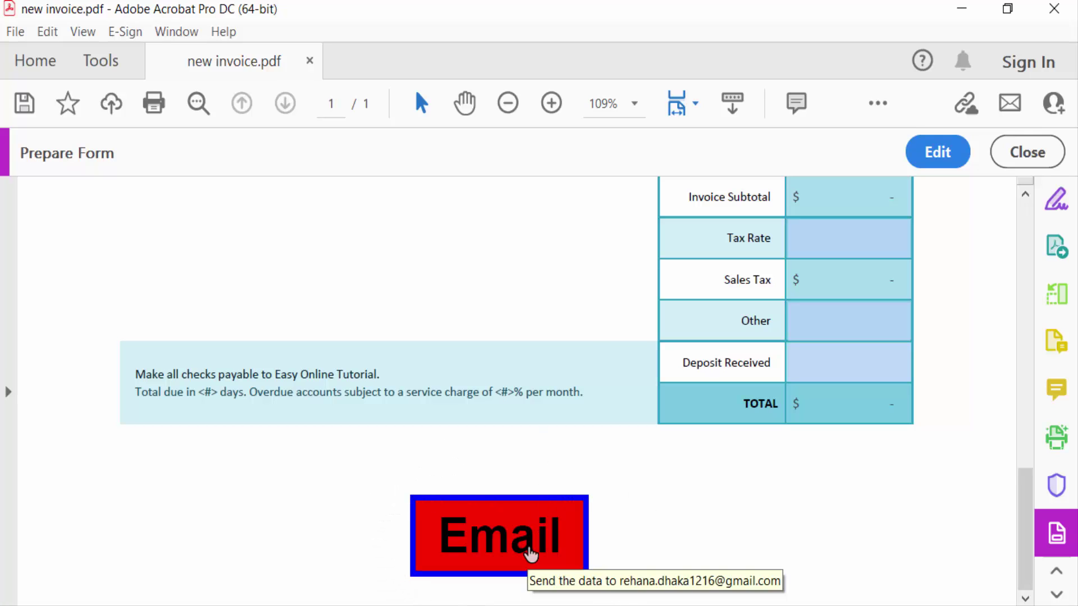
left_click(530, 553)
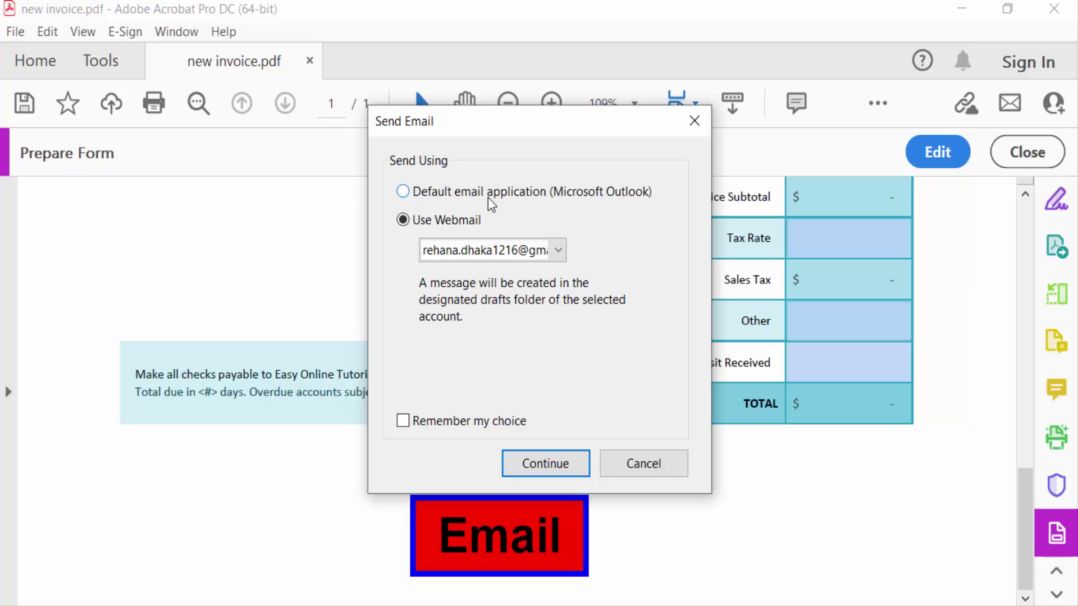
- Choose Use Webmail with the Gmail account and continue sending the form
left_click(404, 192)
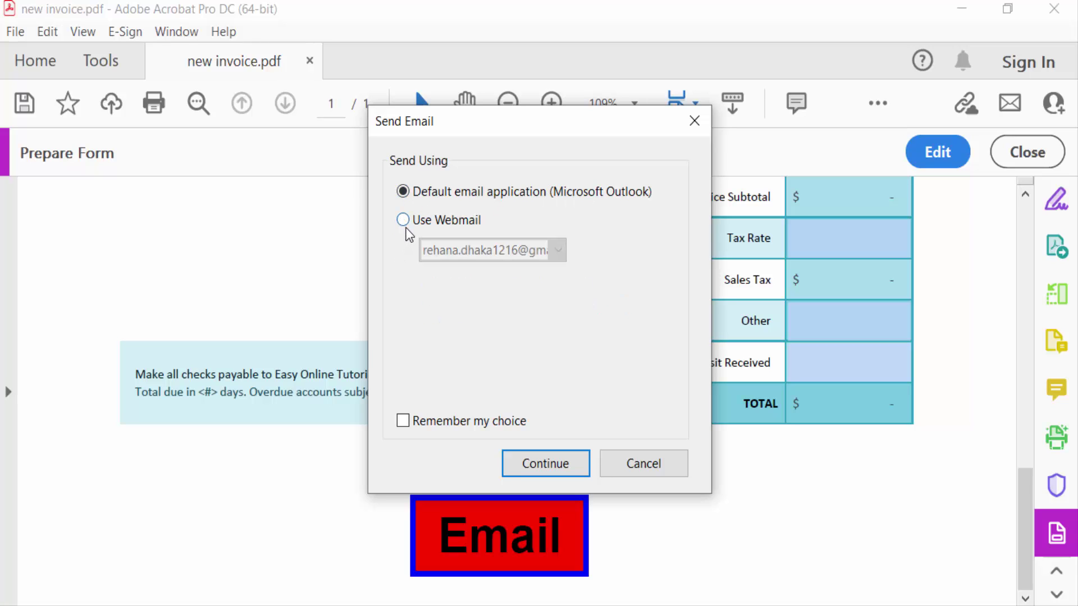
left_click(404, 219)
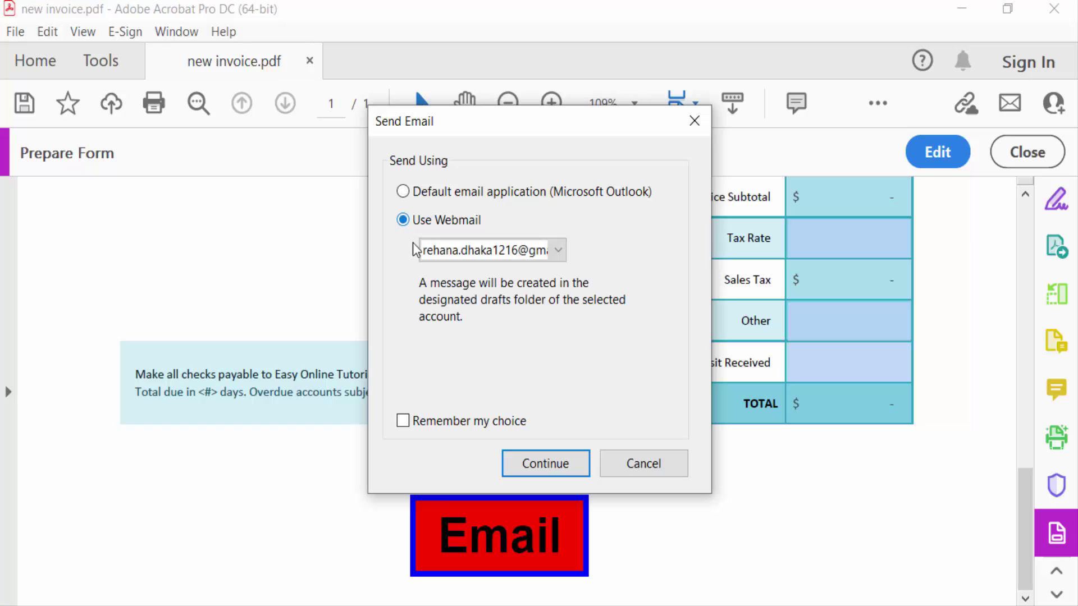
left_click(557, 250)
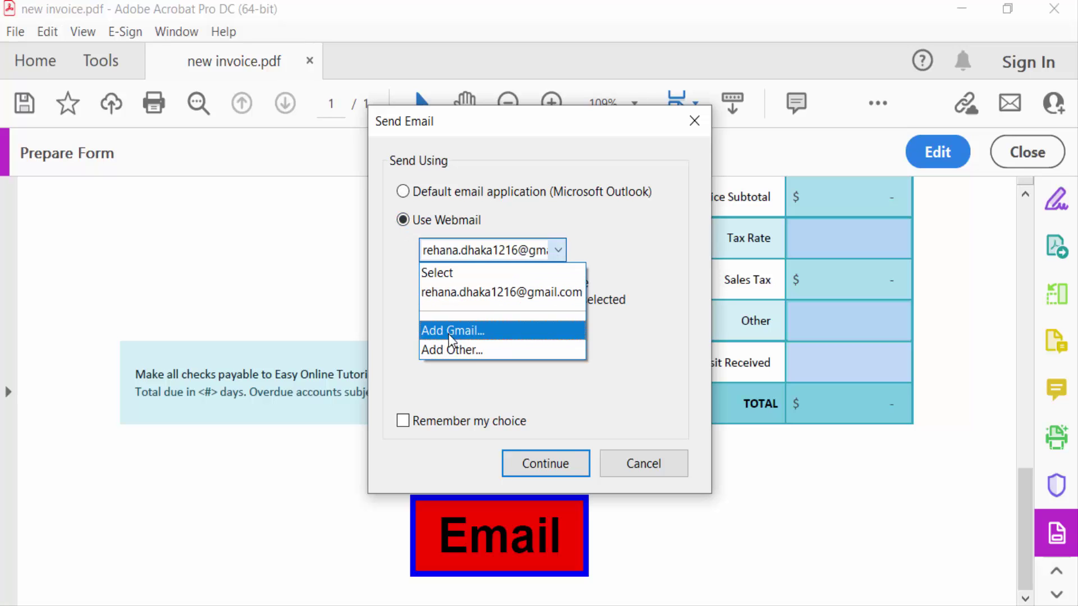
left_click(459, 292)
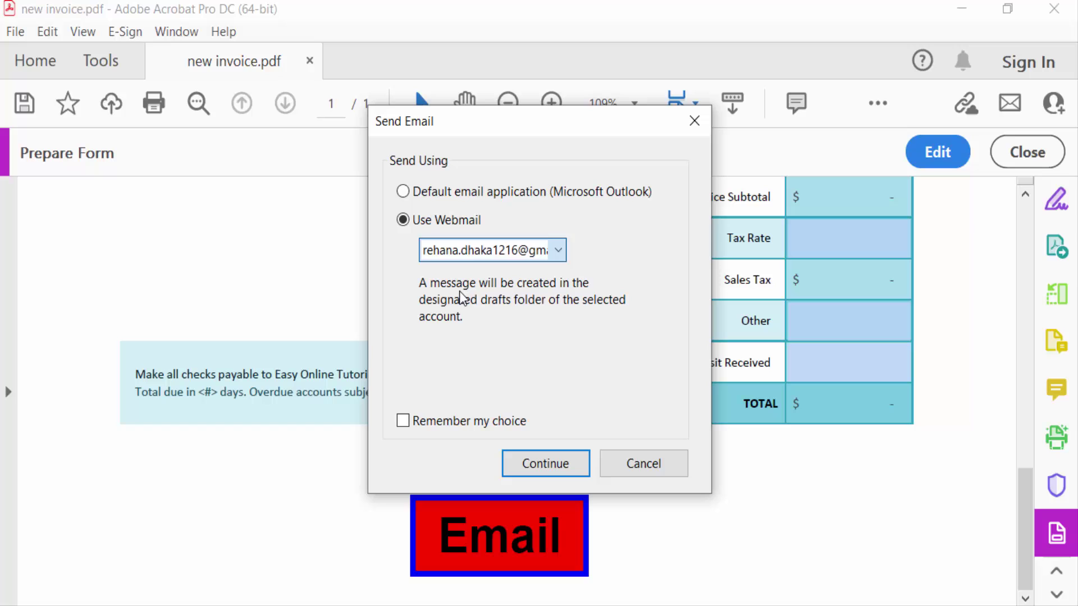
left_click(530, 461)
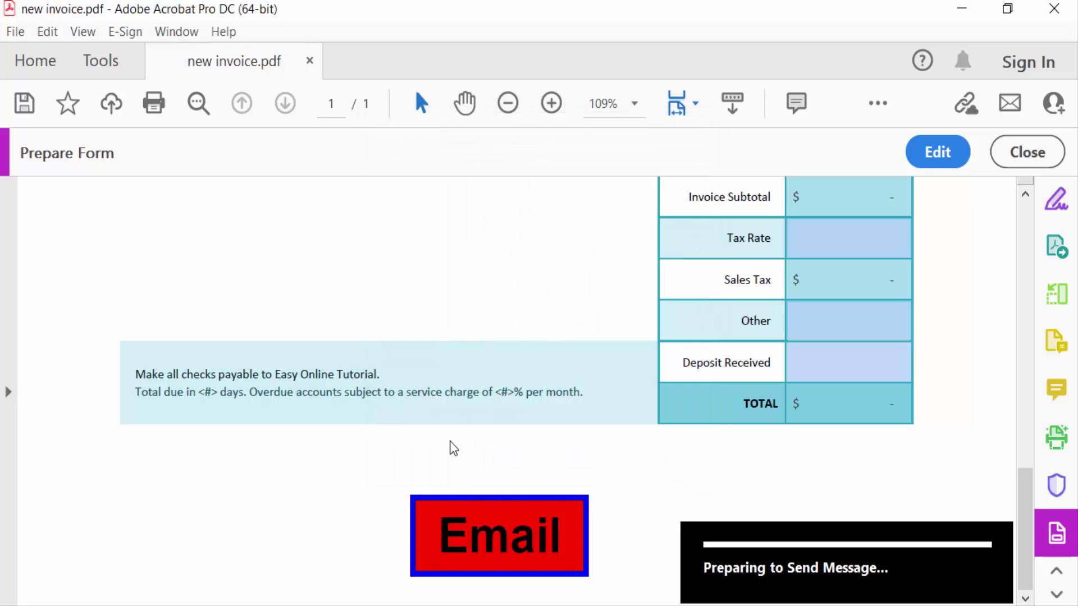